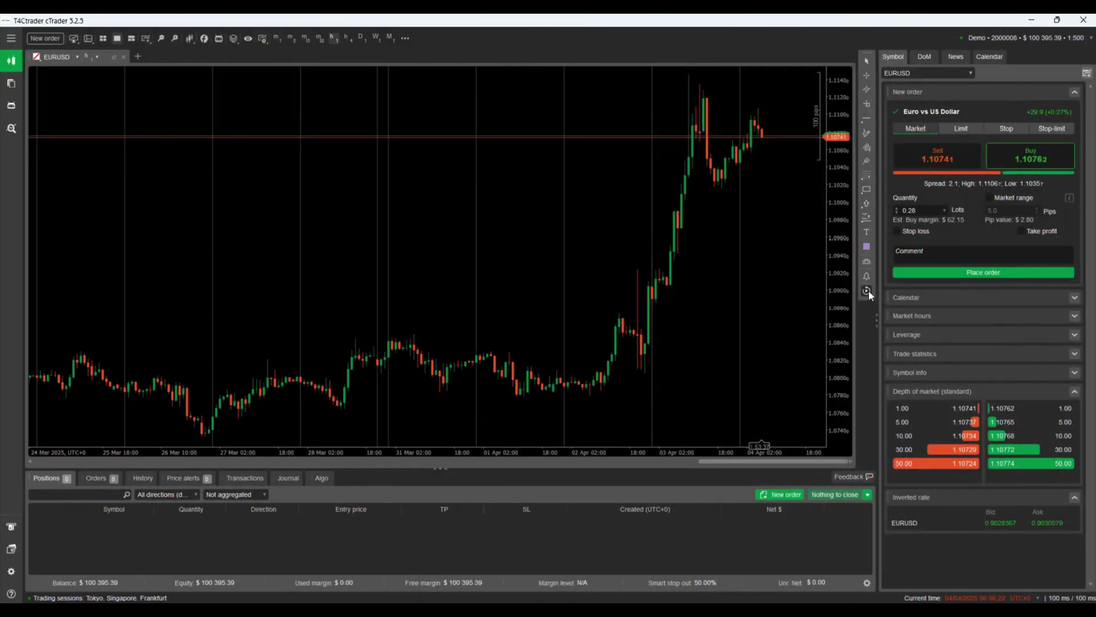
# Open Market Replay from the EURUSD chart and set its start date to 01/04/2025 at 06:00.
pyautogui.click(650, 295)
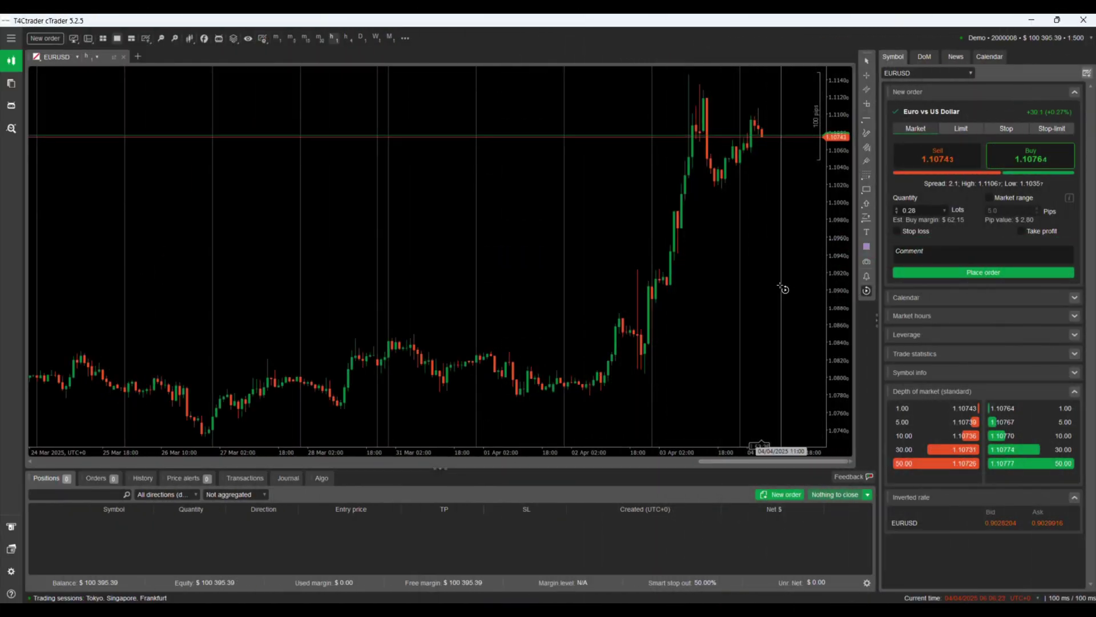
pyautogui.click(653, 319)
pyautogui.click(527, 321)
pyautogui.press('BackSpace')
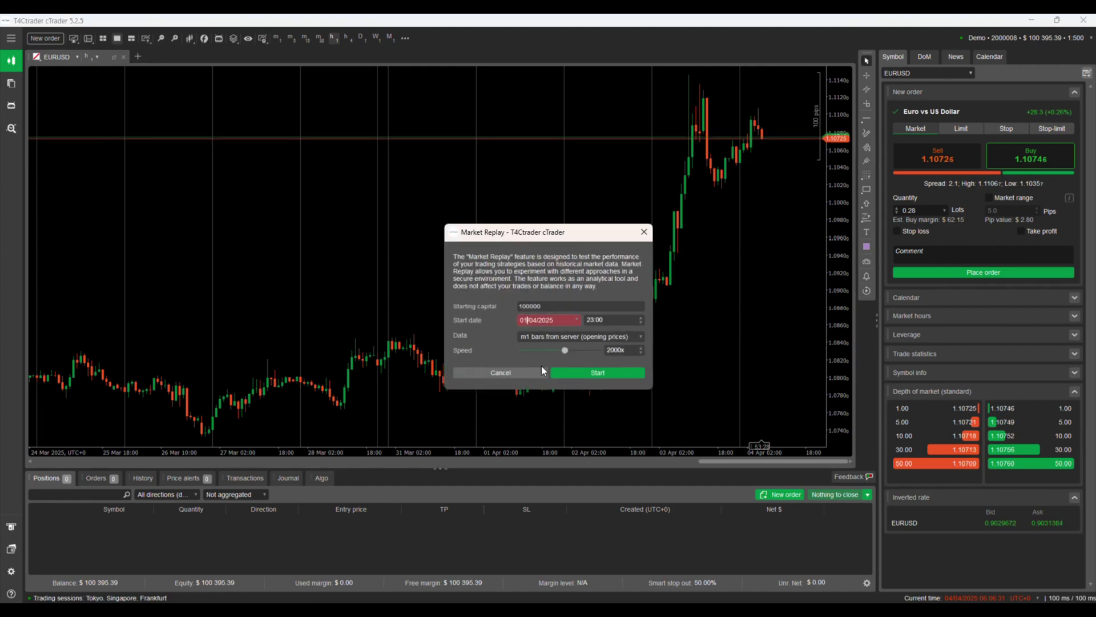
pyautogui.write('1')
pyautogui.write('06')
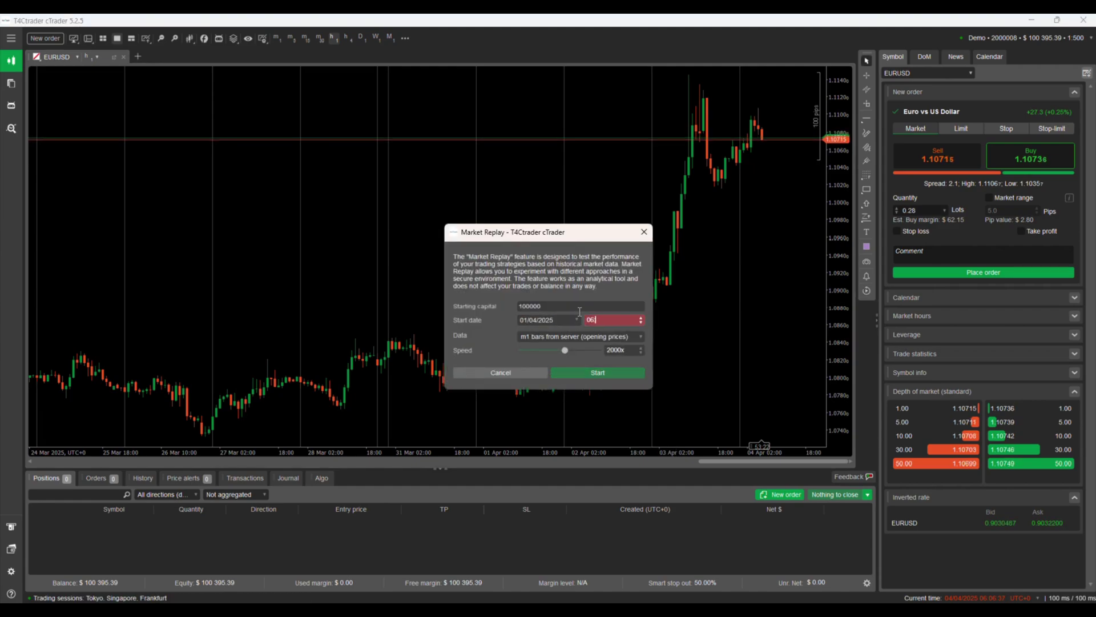
pyautogui.write(':00')
# Start the replay with m1 bars from server at 100x speed and maximize the replay window.
pyautogui.click(598, 338)
pyautogui.click(543, 349)
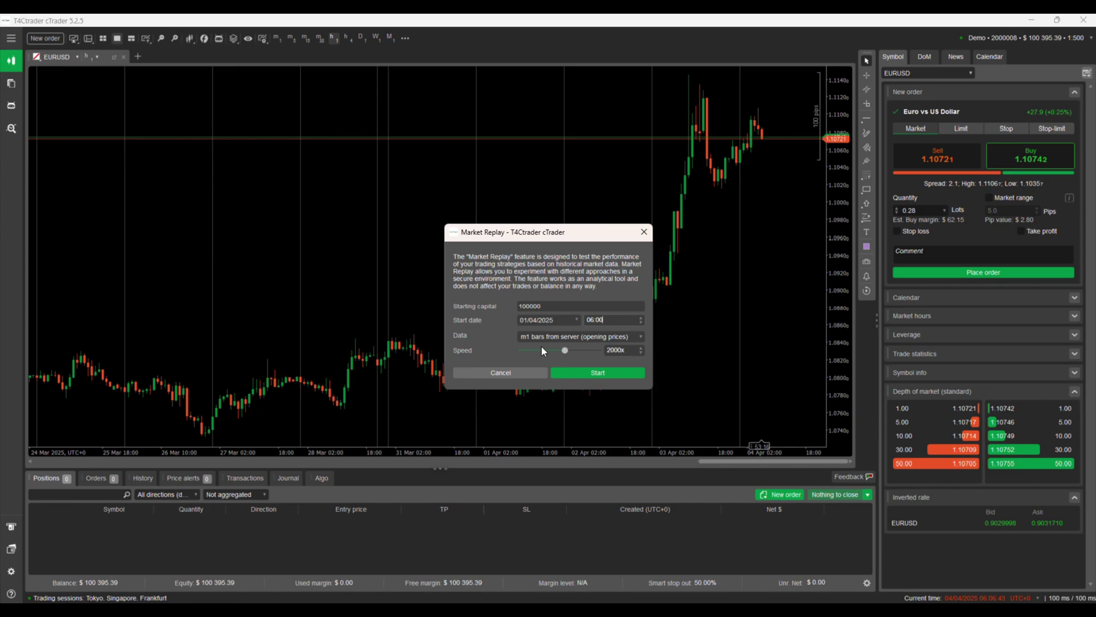
pyautogui.click(640, 352)
pyautogui.click(583, 372)
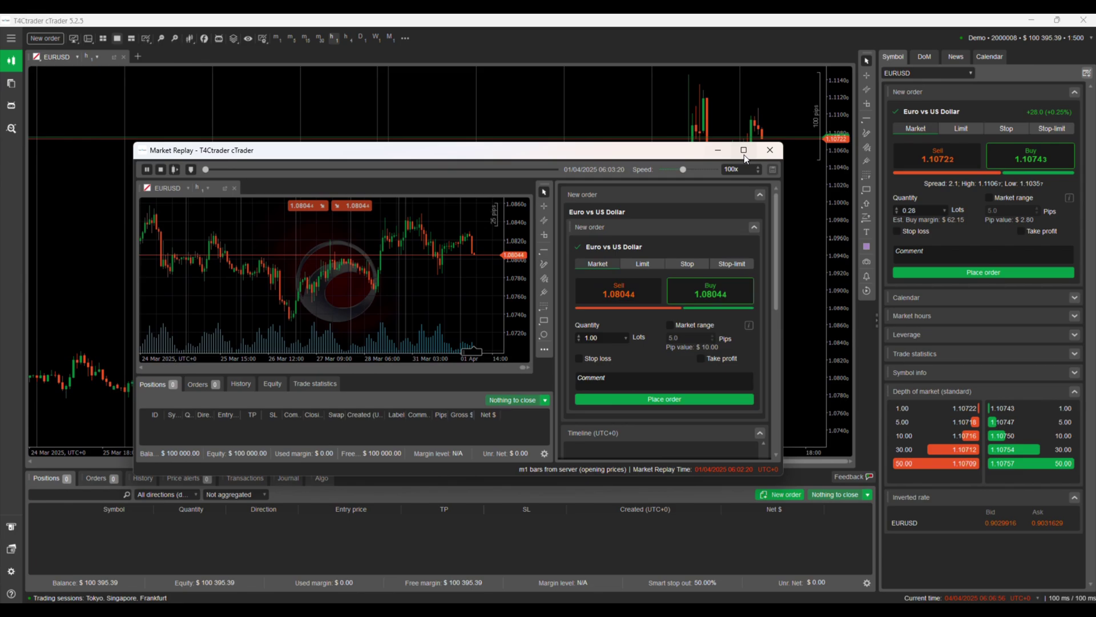
pyautogui.click(744, 152)
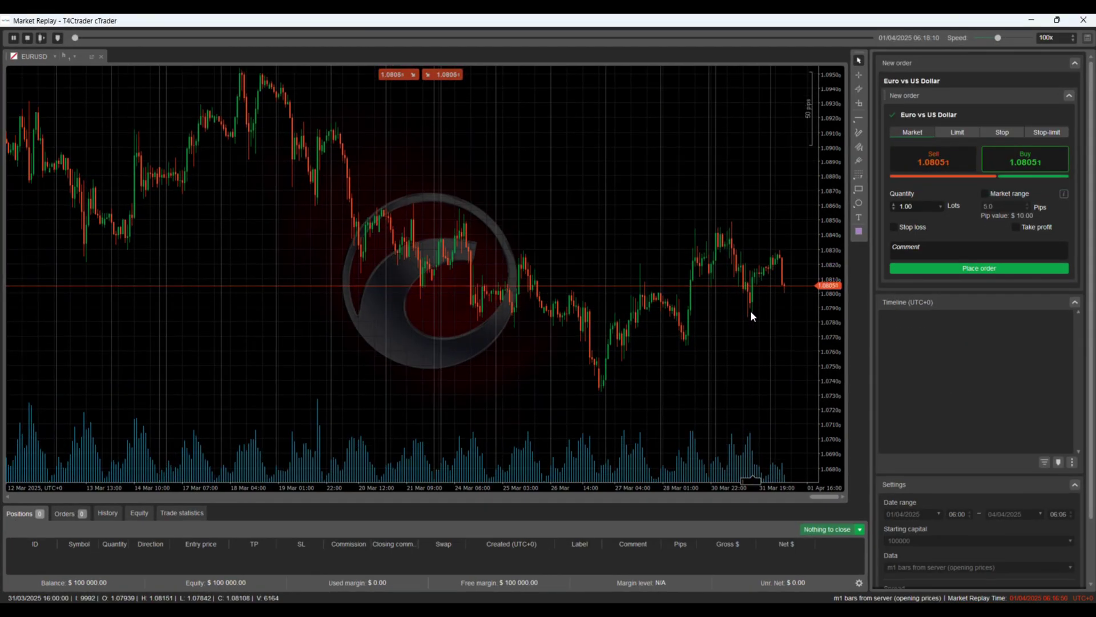
# Draw a horizontal line across the recent lows on the replay chart and adjust it to 1.07852.
pyautogui.moveTo(856, 118)
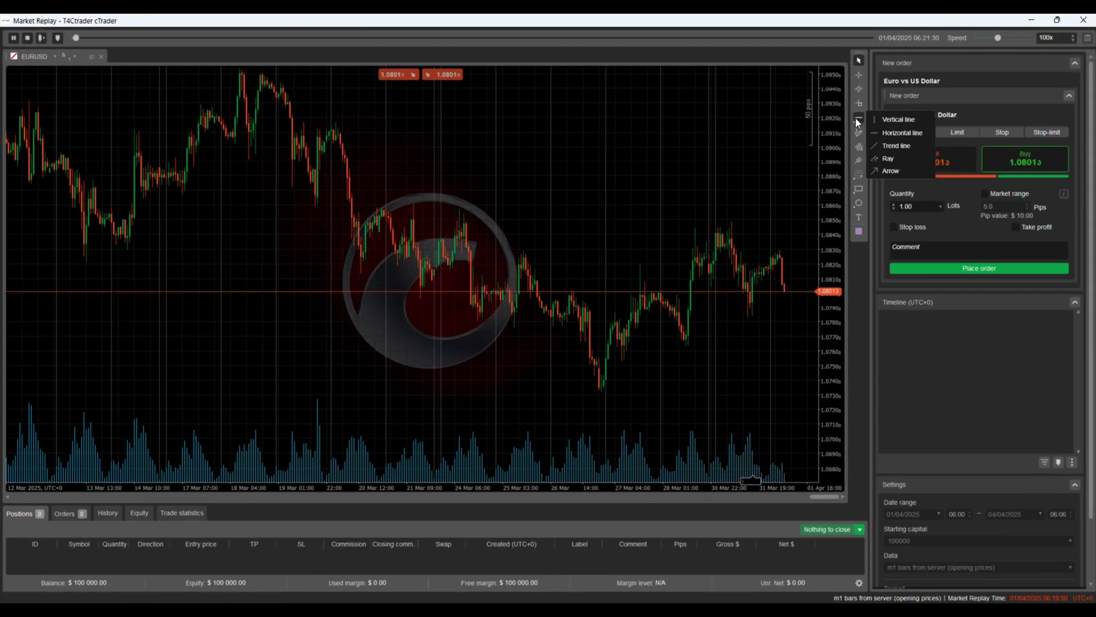
pyautogui.click(901, 133)
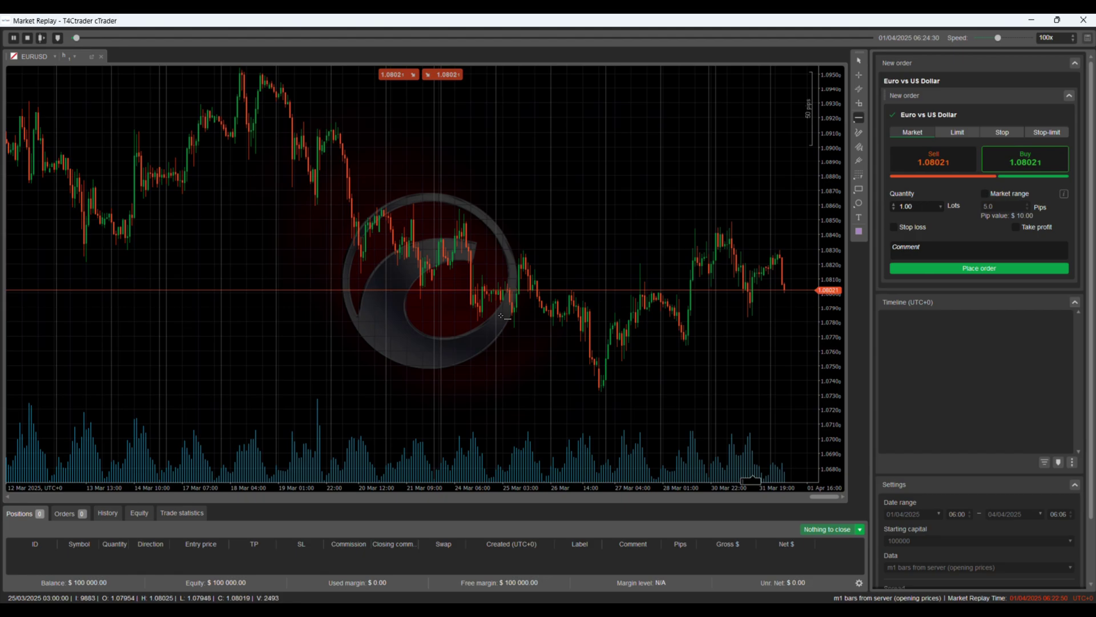
pyautogui.click(483, 314)
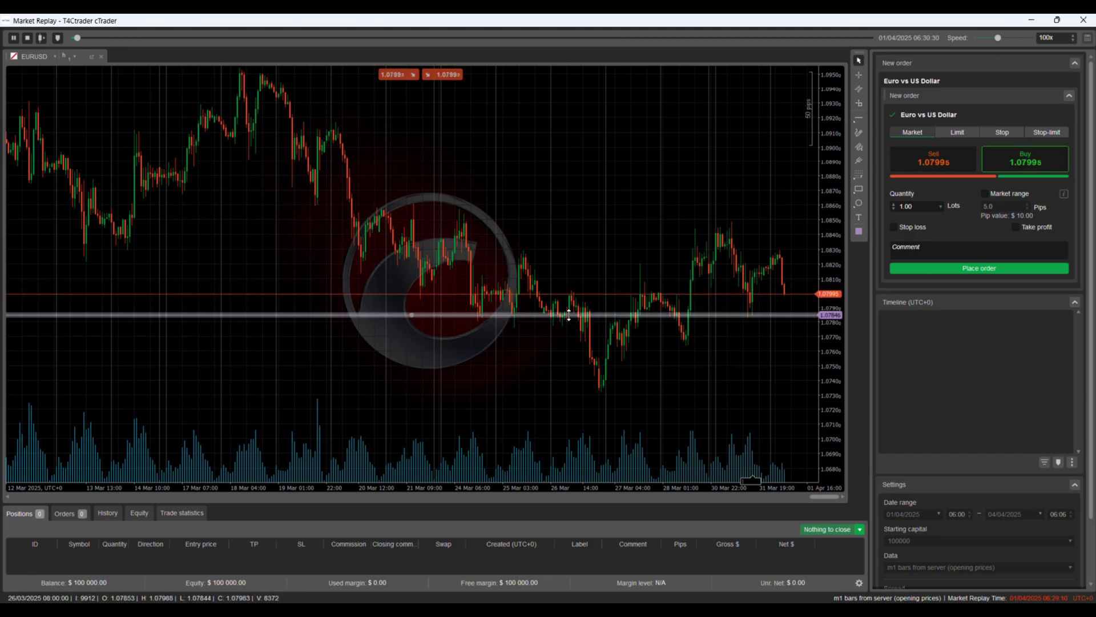
pyautogui.moveTo(568, 315); pyautogui.dragTo(571, 314)
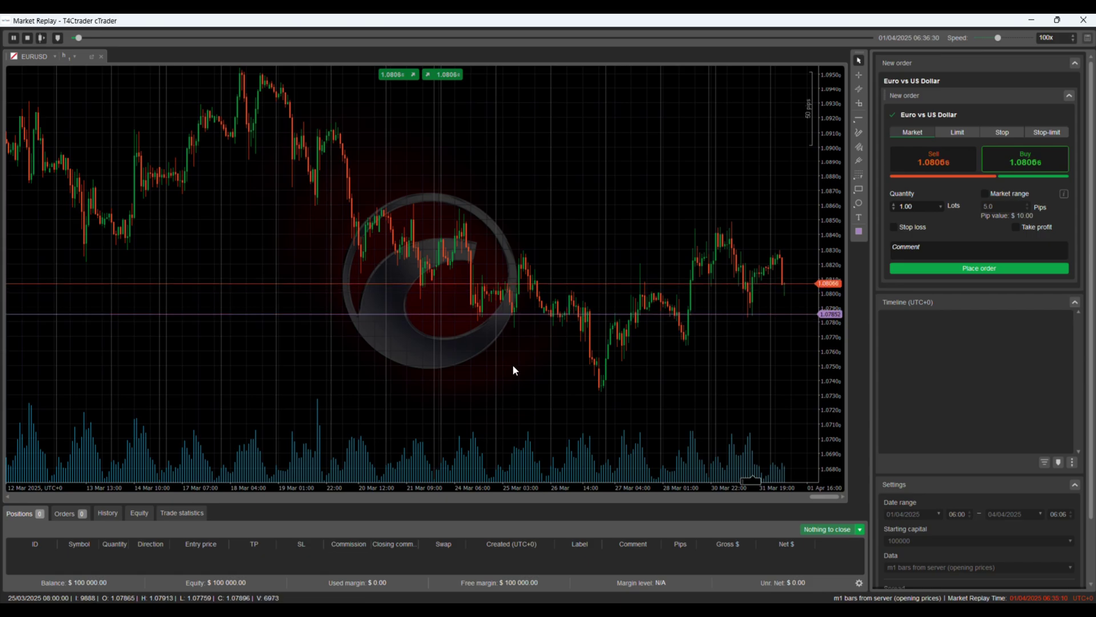
pyautogui.moveTo(784, 369); pyautogui.dragTo(751, 367)
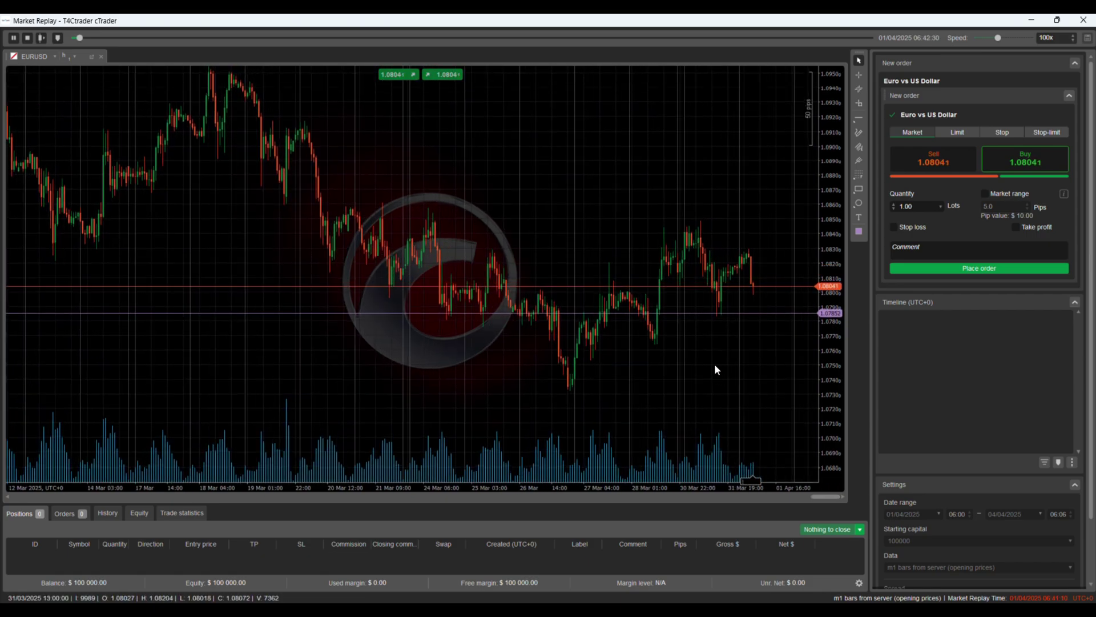
# Place a 1.00-lot buy limit order at 1.07852 and add a stop loss about 24.5 pips below its entry.
pyautogui.click(957, 133)
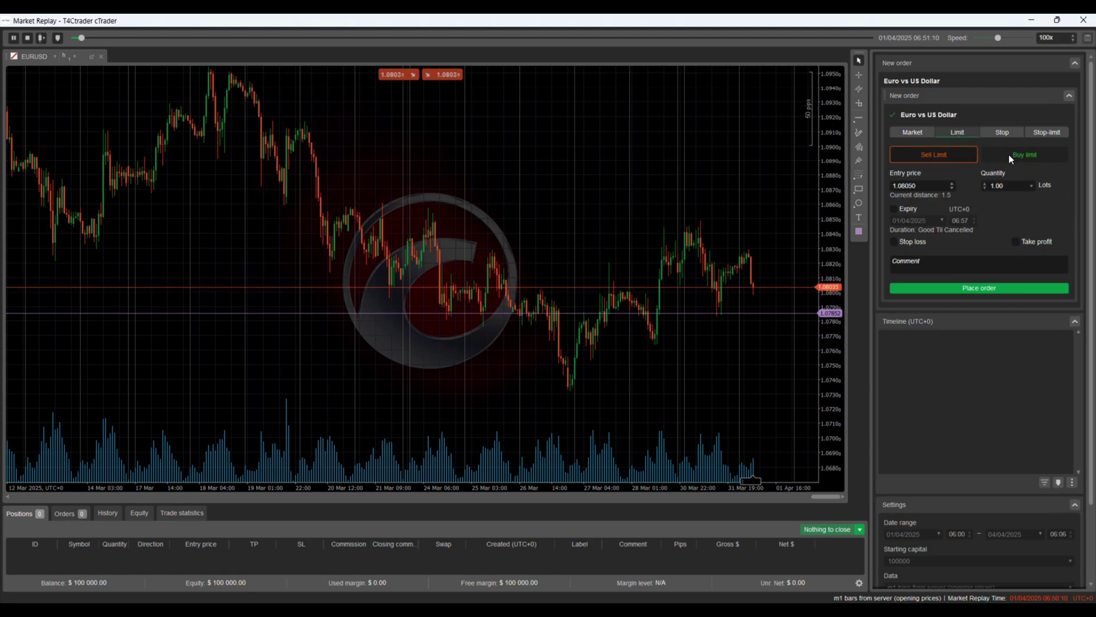
pyautogui.click(1009, 155)
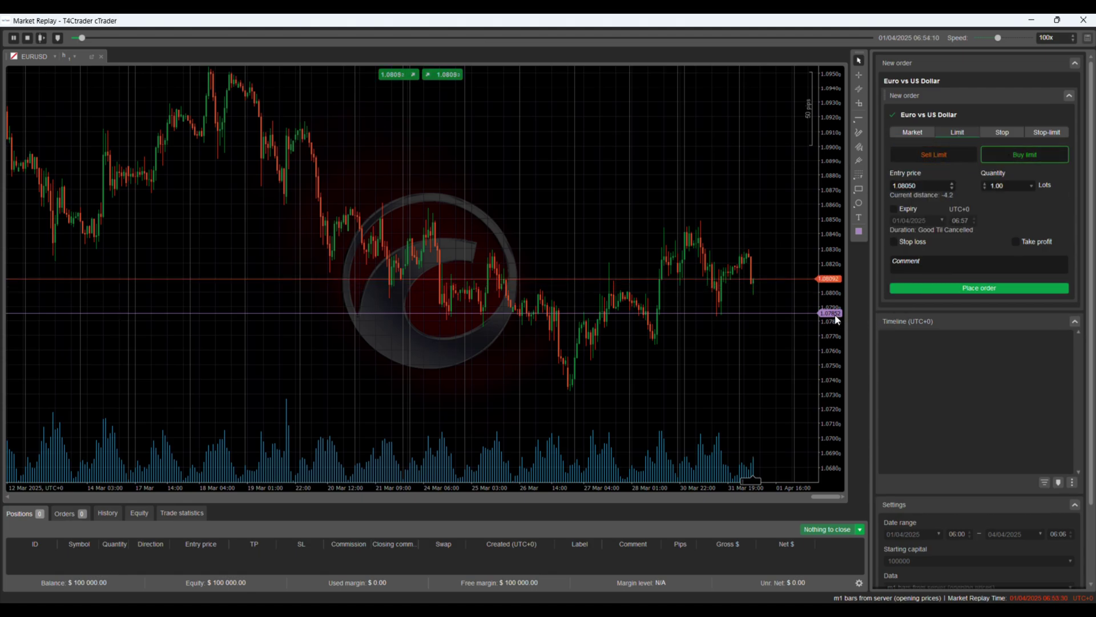
pyautogui.click(920, 186)
pyautogui.press('BackSpace')
pyautogui.press('BackSpace')
pyautogui.press('BackSpace')
pyautogui.press('BackSpace')
pyautogui.write('7852')
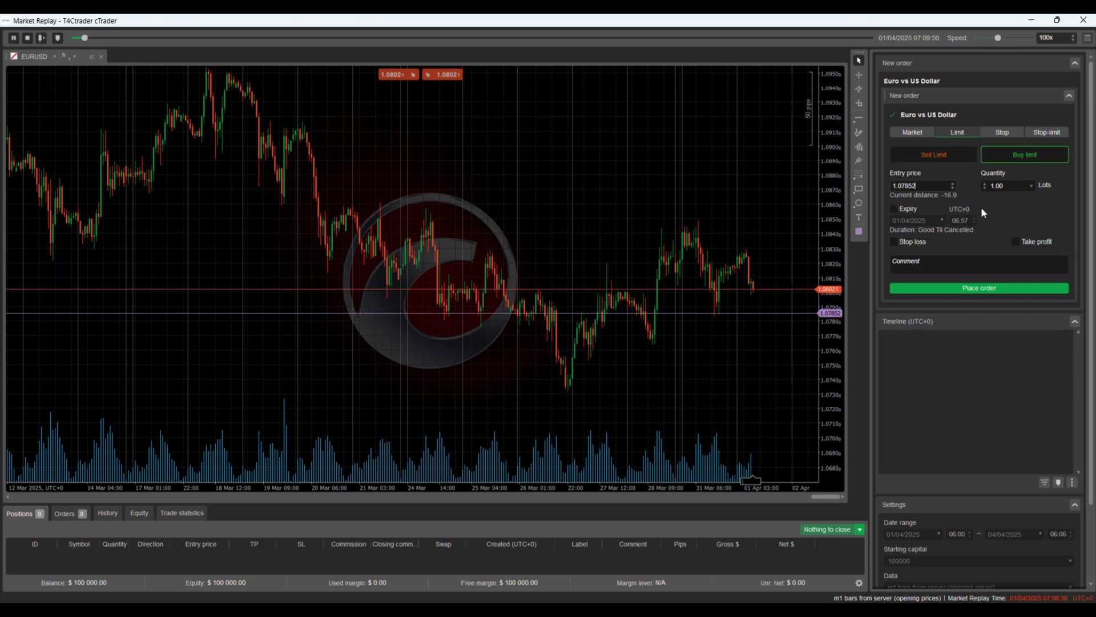
pyautogui.click(985, 289)
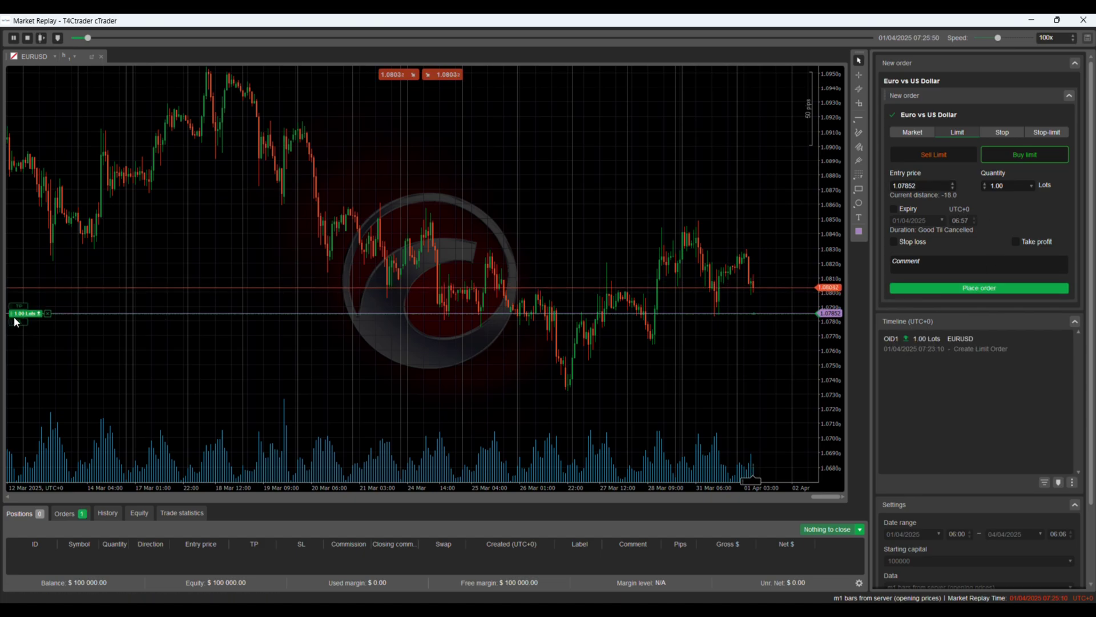
pyautogui.moveTo(12, 315); pyautogui.dragTo(629, 347)
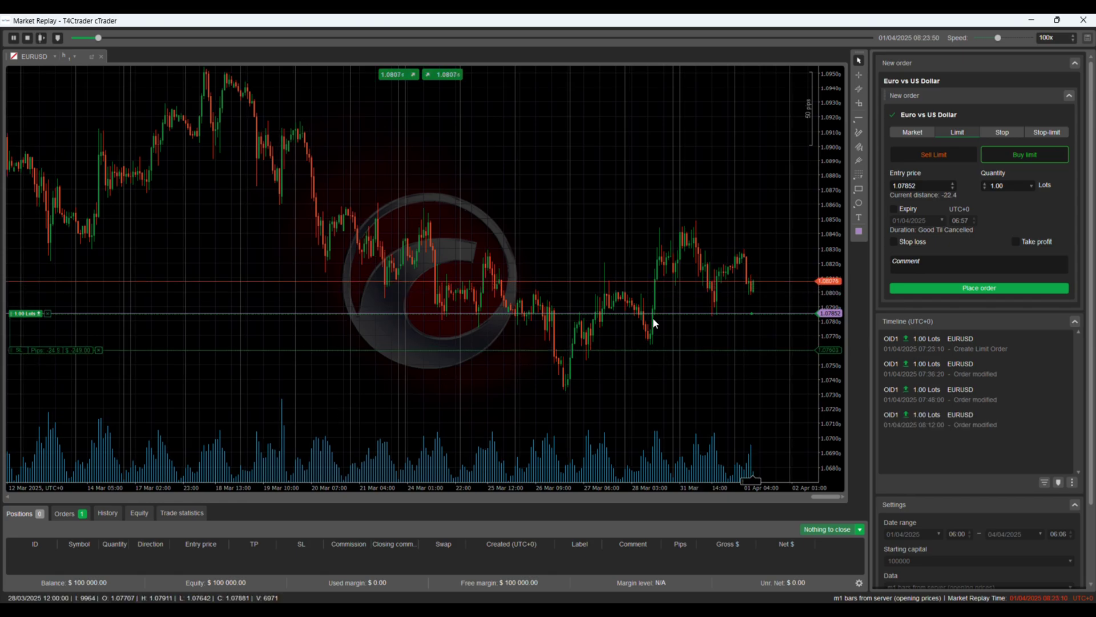
pyautogui.click(41, 38)
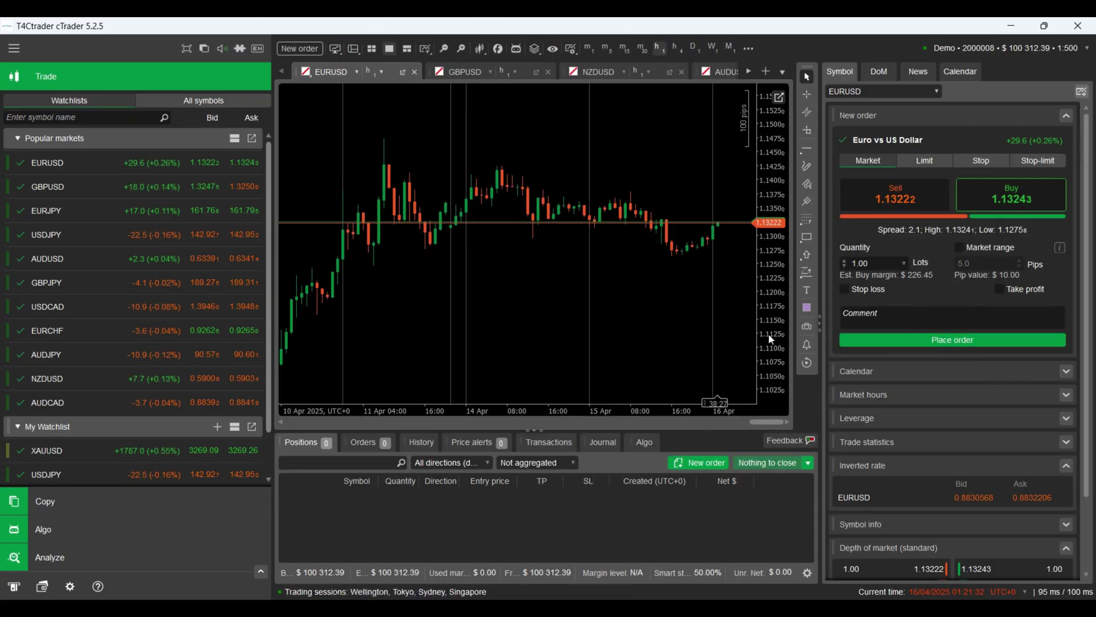
# Start a new EURUSD Market Replay from 01/03/2025 at 08:00 with 200x speed and maximize its window.
pyautogui.click(807, 363)
pyautogui.click(635, 266)
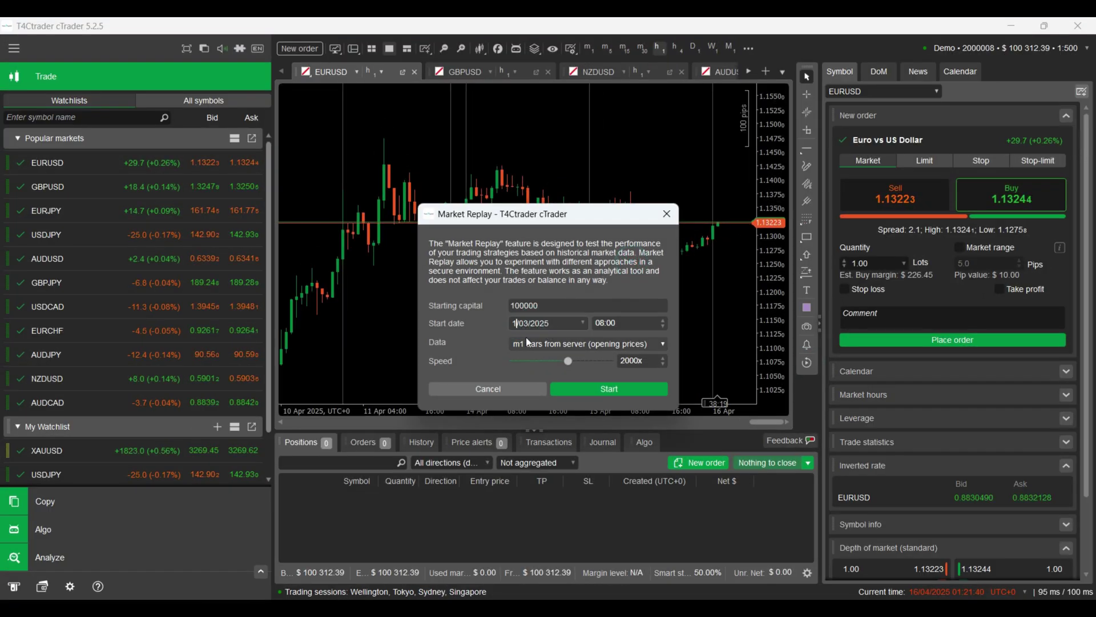
pyautogui.click(664, 364)
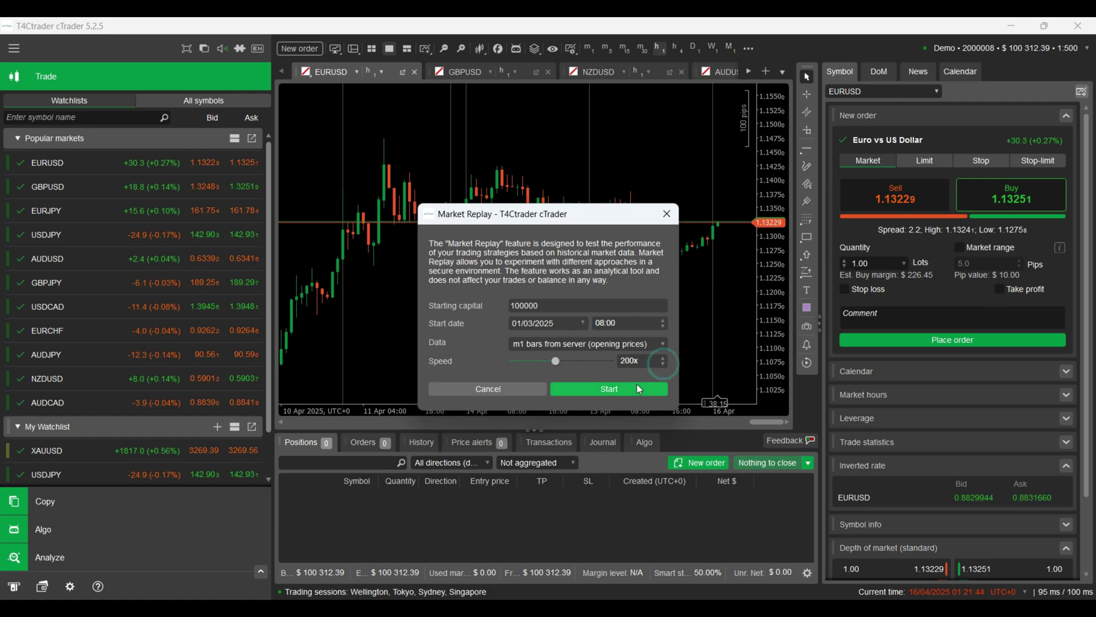
pyautogui.click(636, 386)
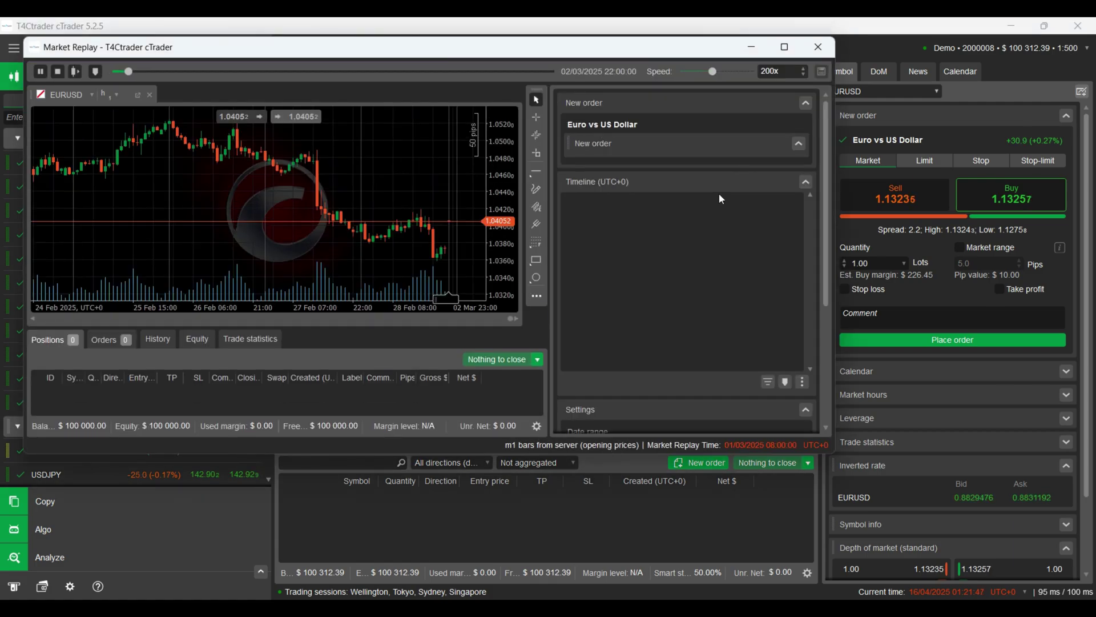
pyautogui.click(785, 48)
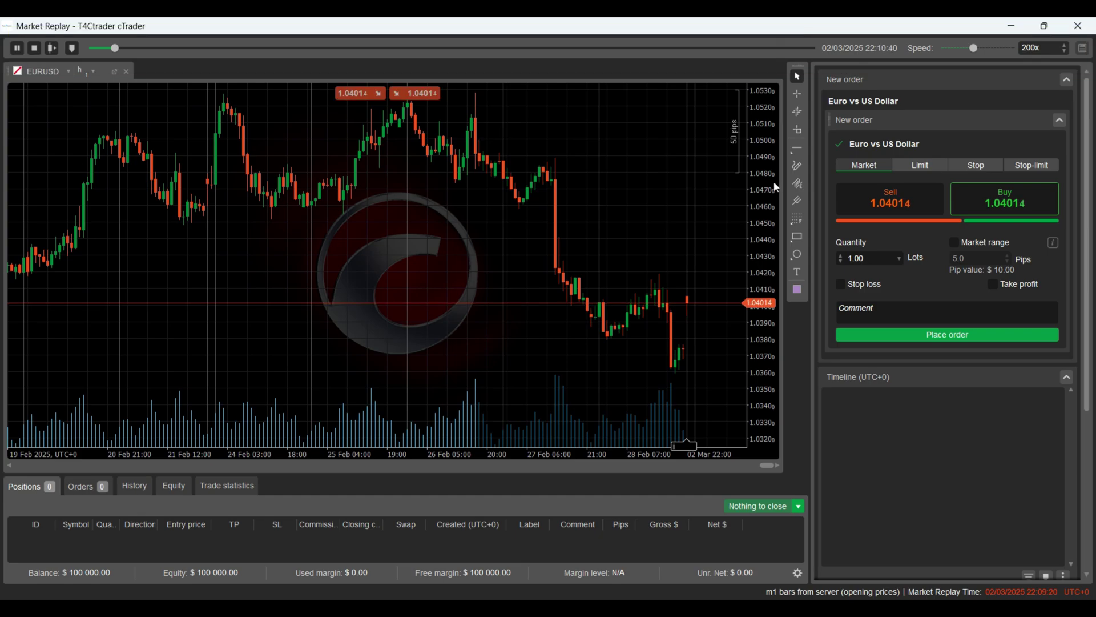
# Draw two horizontal lines on the replay chart, at about 1.03931 and 1.03766, marking the price gap.
pyautogui.click(797, 148)
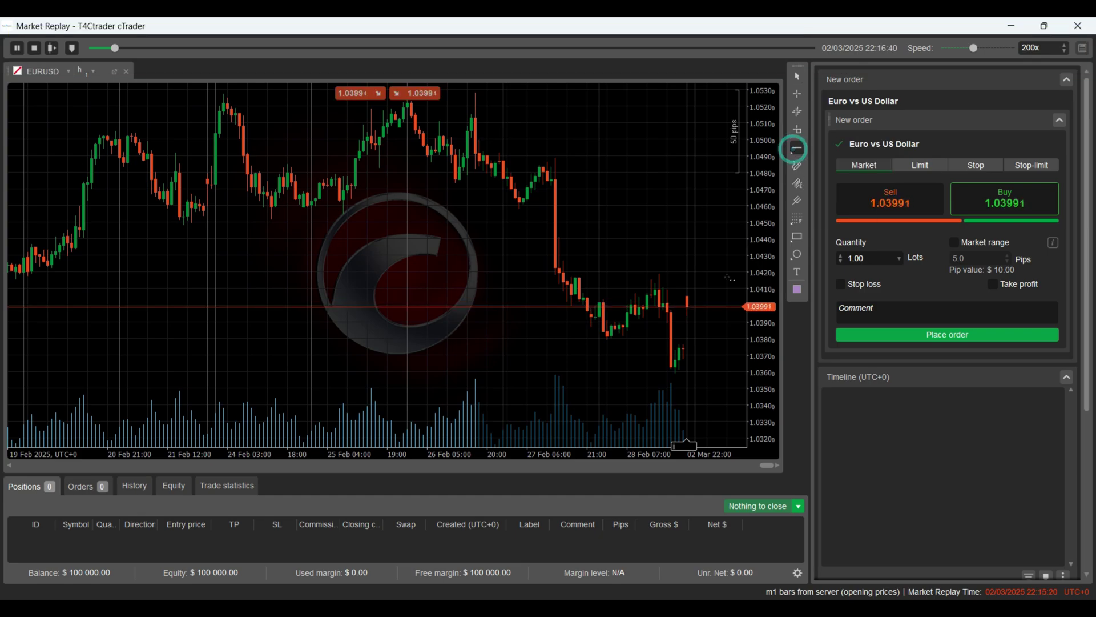
pyautogui.click(689, 317)
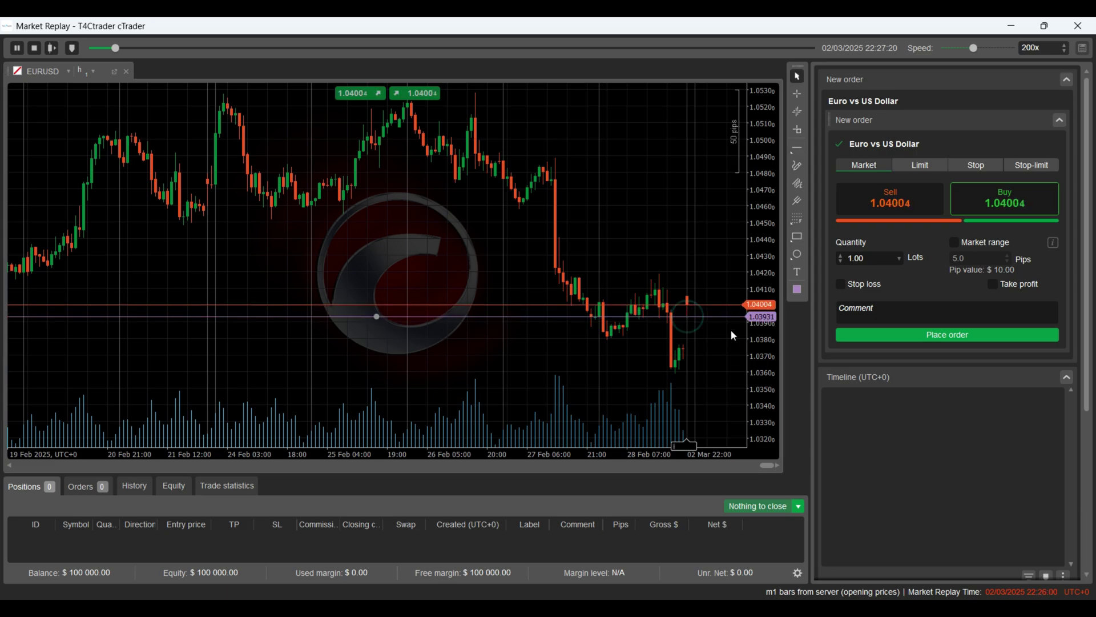
pyautogui.click(797, 150)
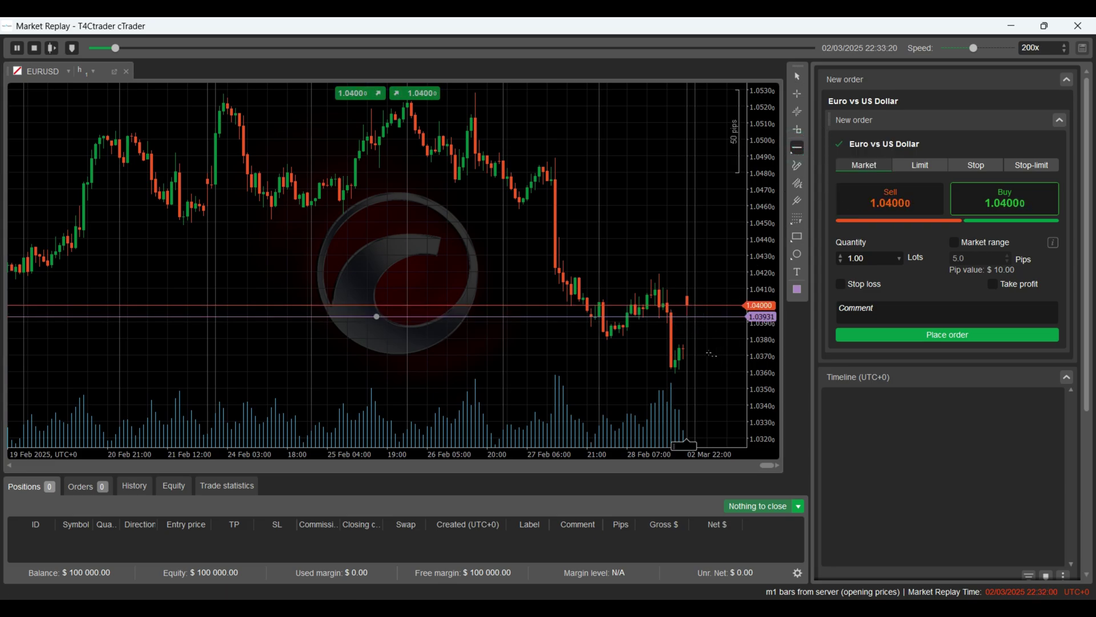
pyautogui.click(684, 343)
pyautogui.click(716, 371)
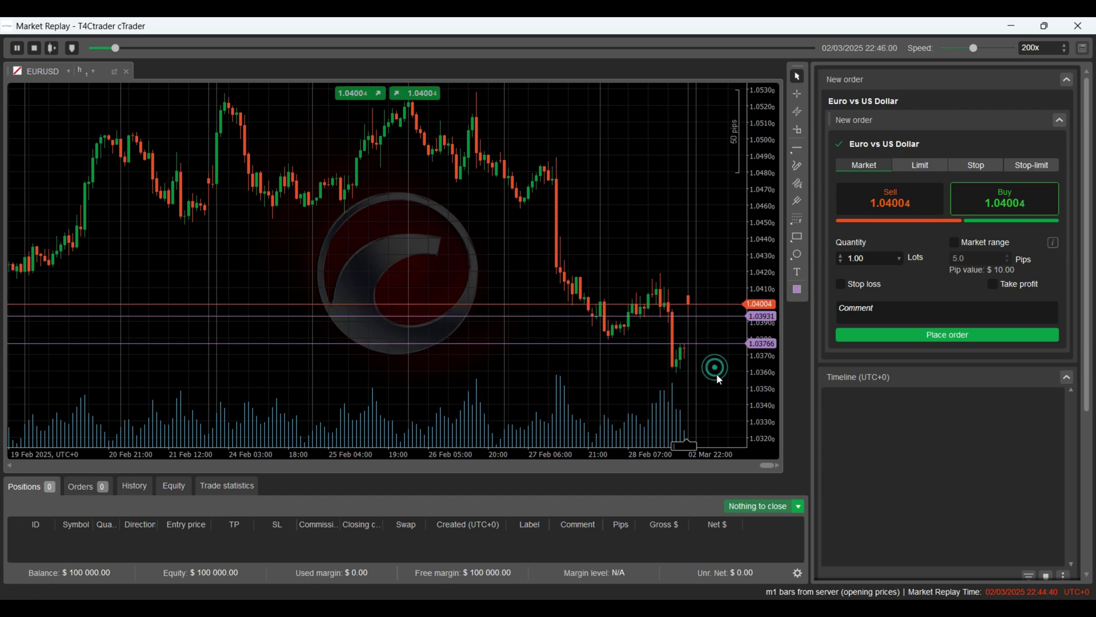
pyautogui.click(719, 385)
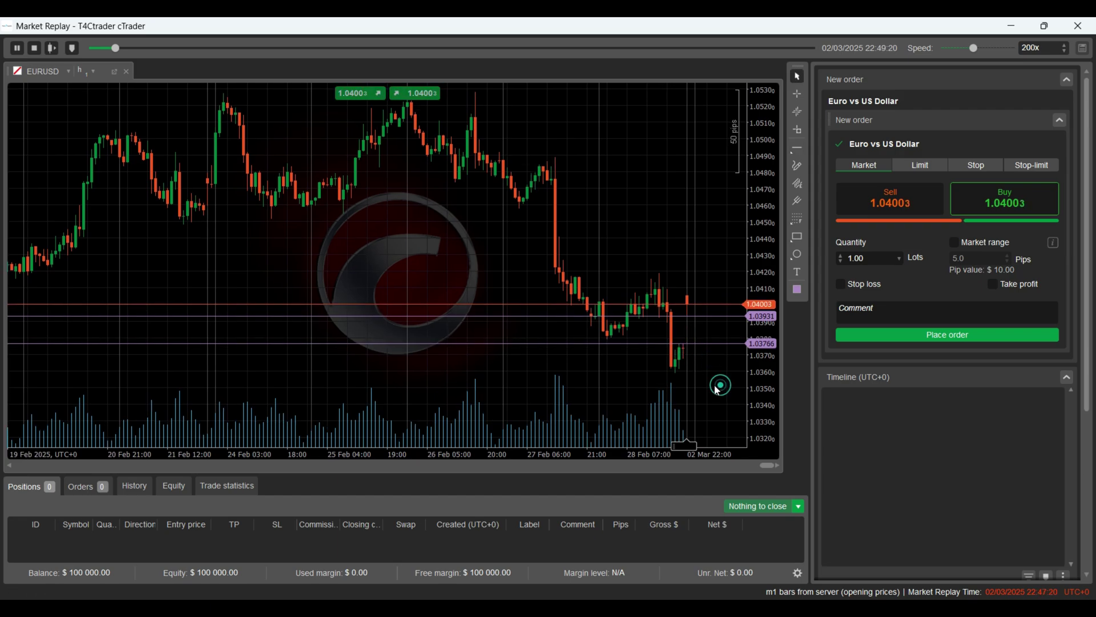
# Place a 1.00-lot buy limit order at 1.03931 and add a stop loss about 19.4 pips below its entry.
pyautogui.click(921, 165)
pyautogui.click(889, 231)
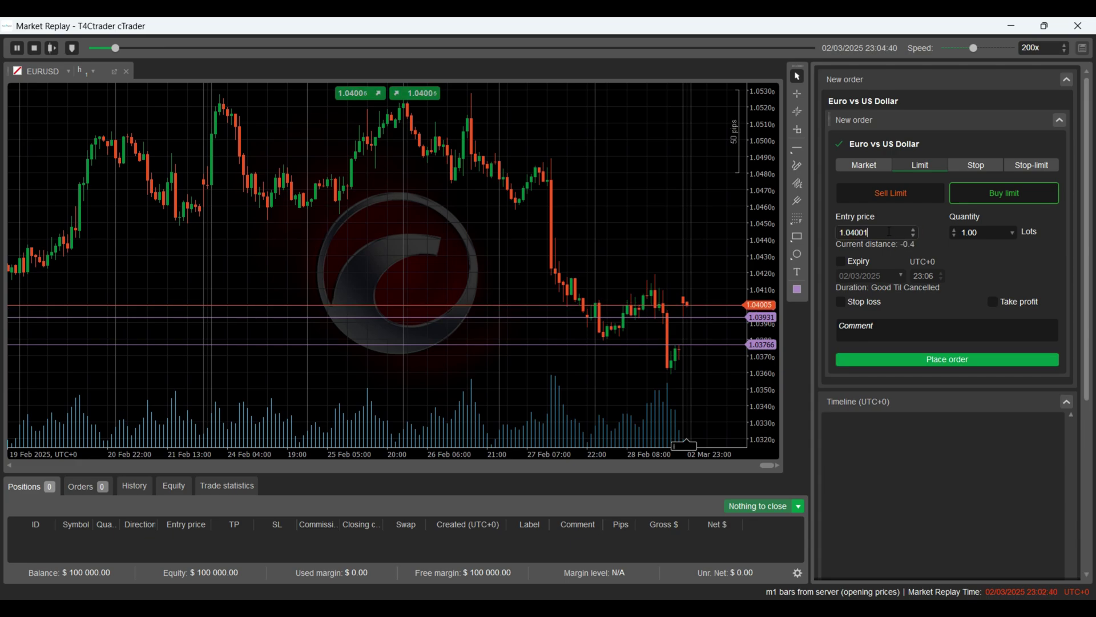
pyautogui.press('BackSpace')
pyautogui.press('BackSpace')
pyautogui.press('BackSpace')
pyautogui.press('BackSpace')
pyautogui.write('39')
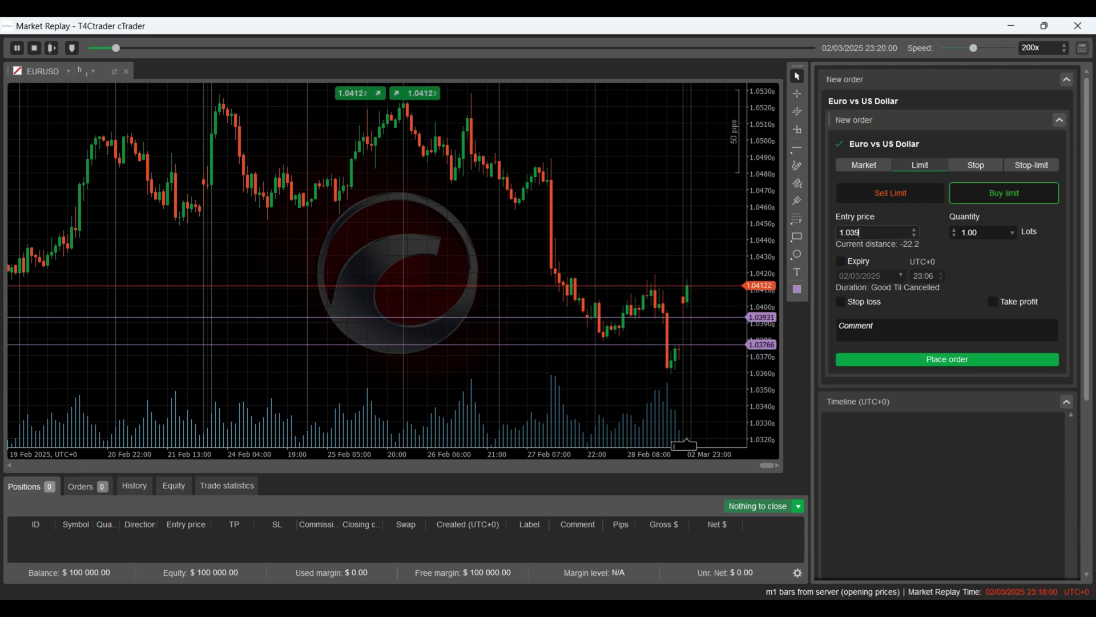
pyautogui.write('31')
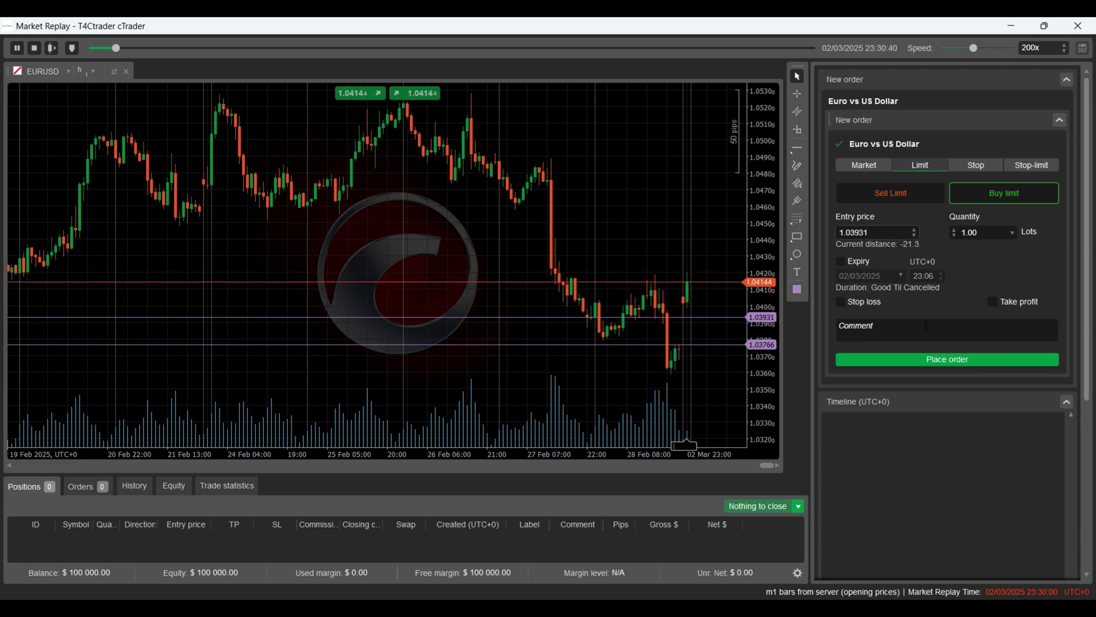
pyautogui.click(926, 361)
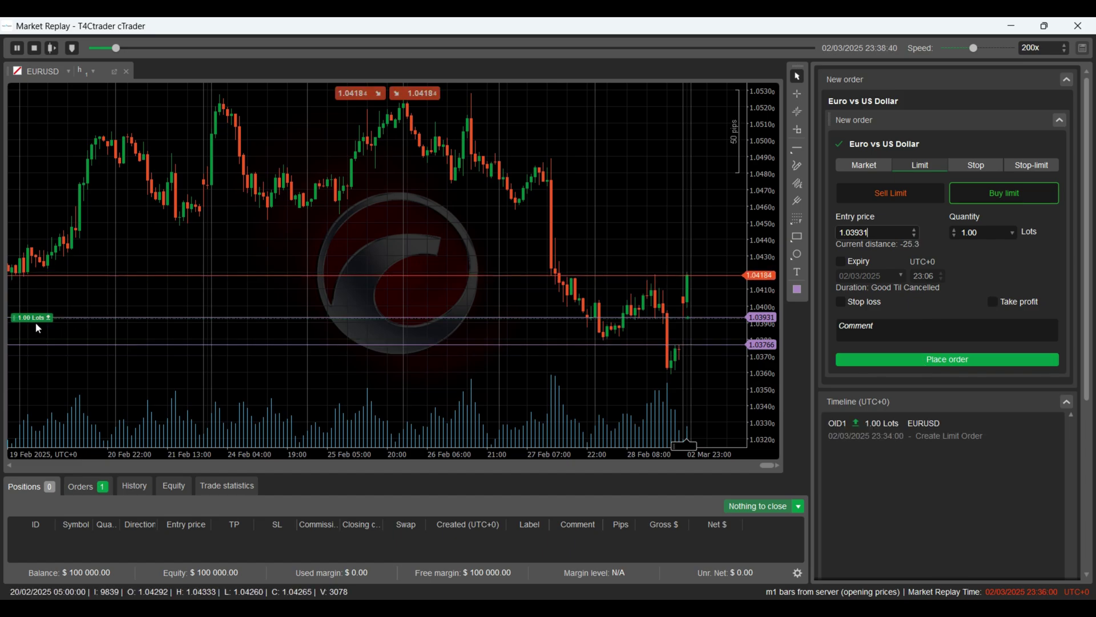
pyautogui.moveTo(18, 327); pyautogui.dragTo(25, 350)
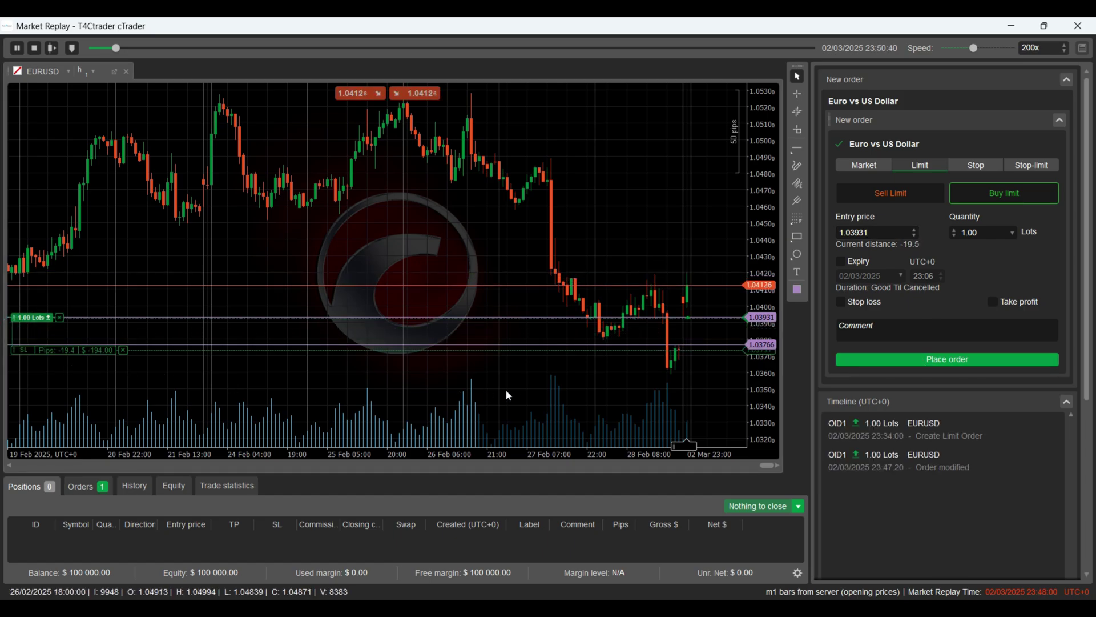
pyautogui.click(526, 375)
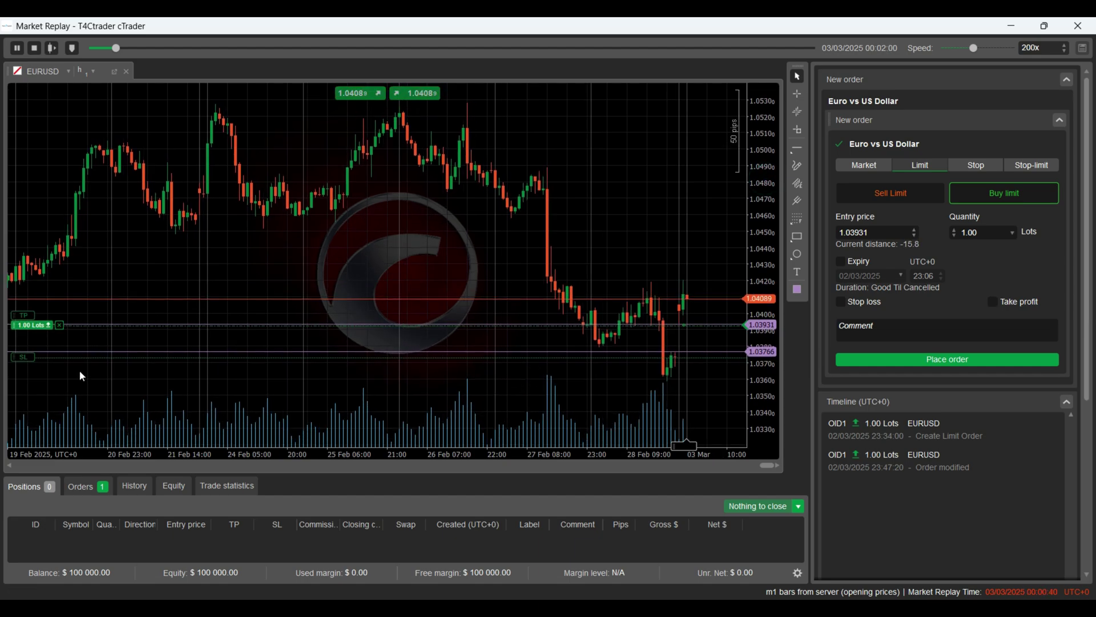
# Draw a horizontal line across the earlier highs at 1.05229 and set the buy limit order's take profit at that line.
pyautogui.click(797, 148)
pyautogui.click(215, 117)
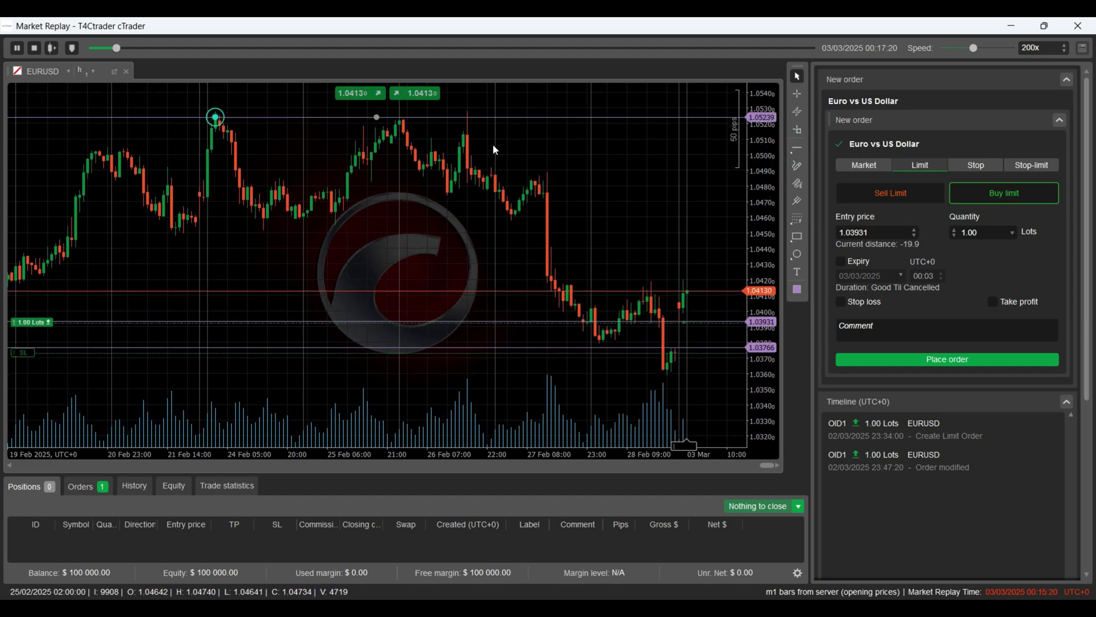
pyautogui.moveTo(533, 162); pyautogui.dragTo(538, 173)
pyautogui.moveTo(509, 127); pyautogui.dragTo(512, 130)
pyautogui.click(564, 168)
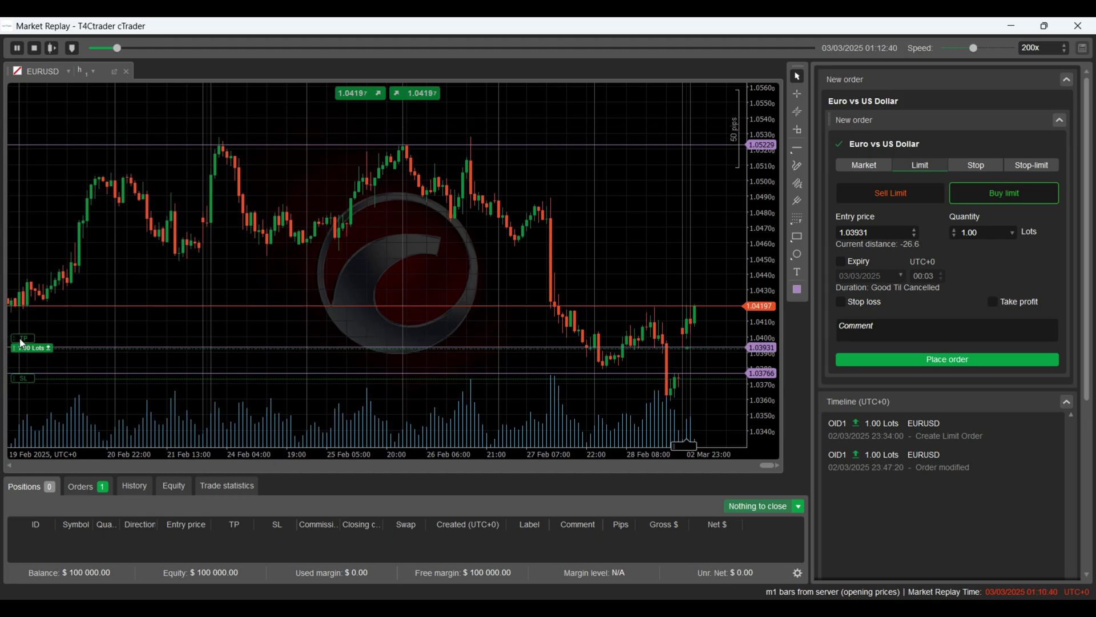
pyautogui.moveTo(21, 339); pyautogui.dragTo(71, 147)
pyautogui.moveTo(754, 205); pyautogui.dragTo(751, 214)
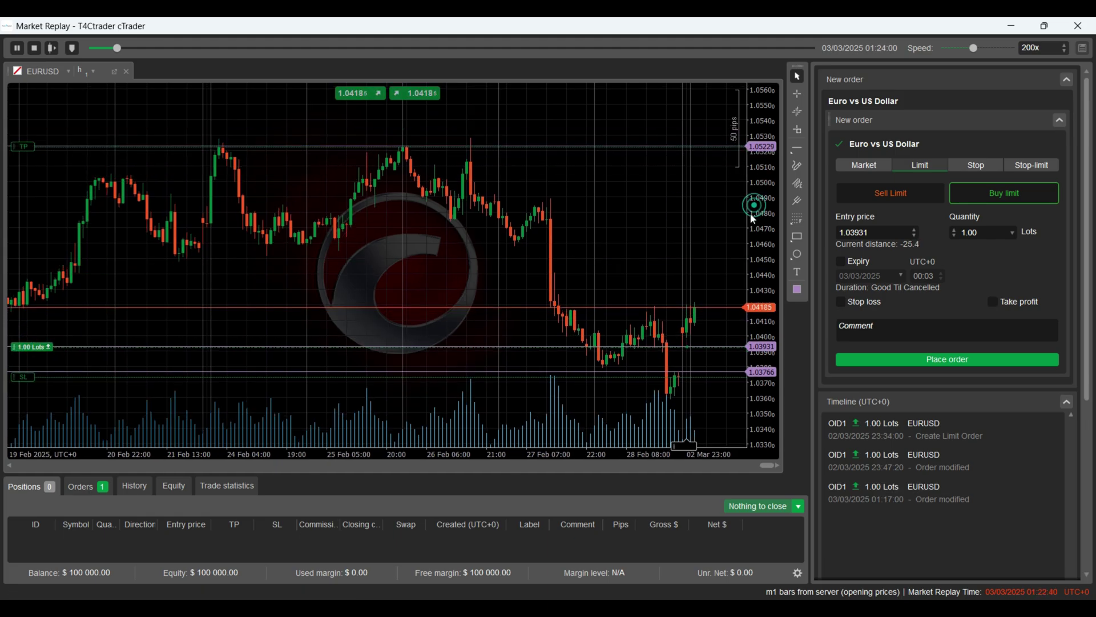
# Play the replay through the buy order's fill and take profit, alternating its speed between 5000x and 2000x and ending at 2000x.
pyautogui.click(1067, 47)
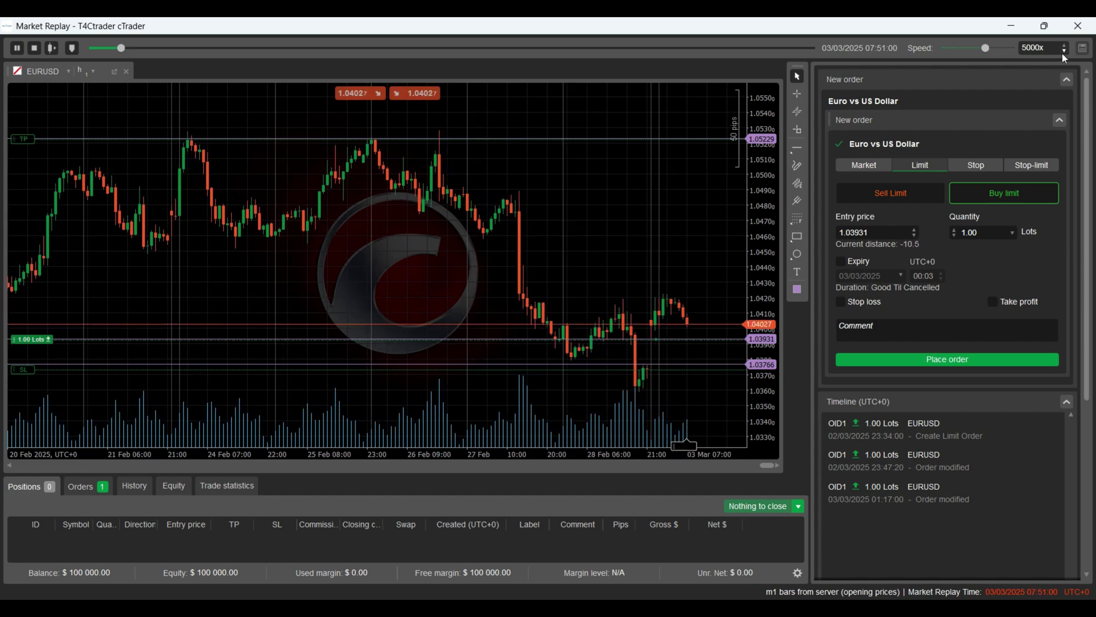
pyautogui.click(1065, 51)
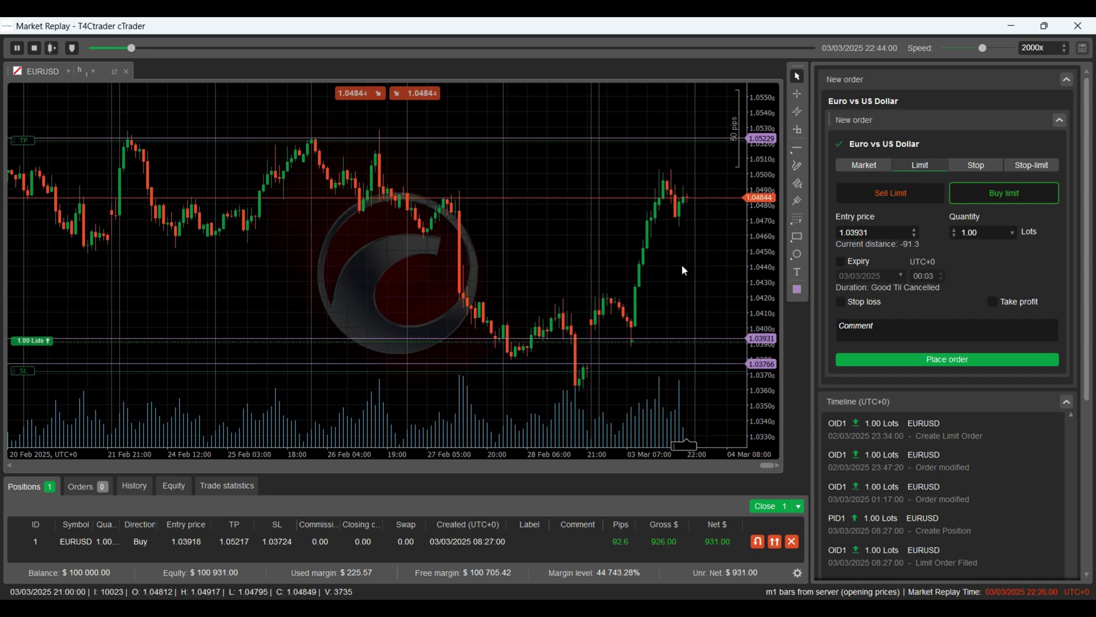
pyautogui.click(1063, 45)
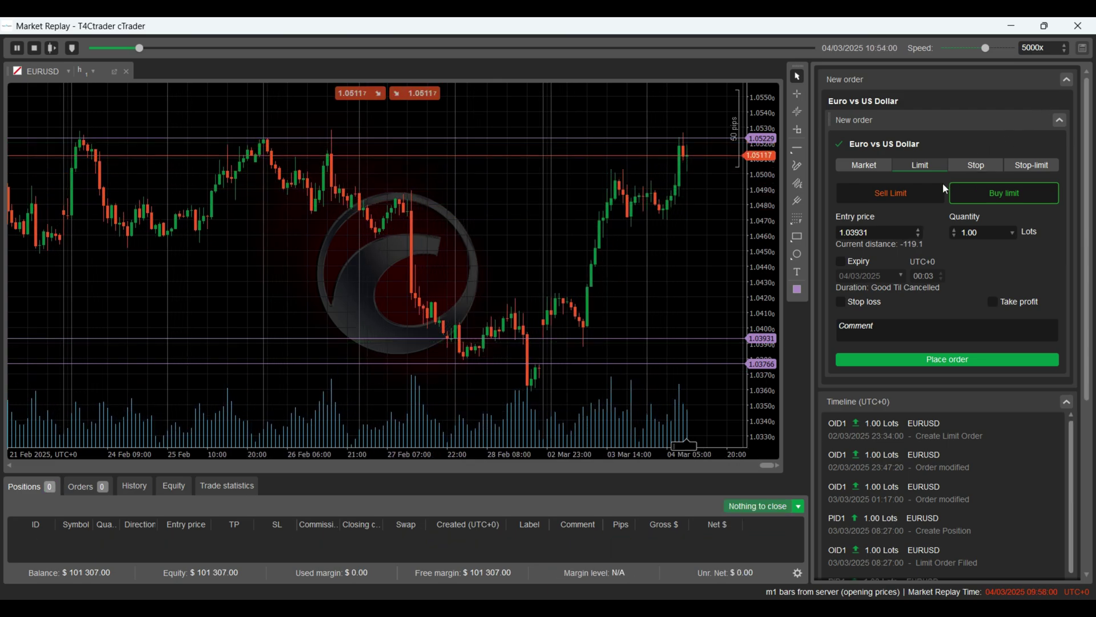
pyautogui.click(1065, 52)
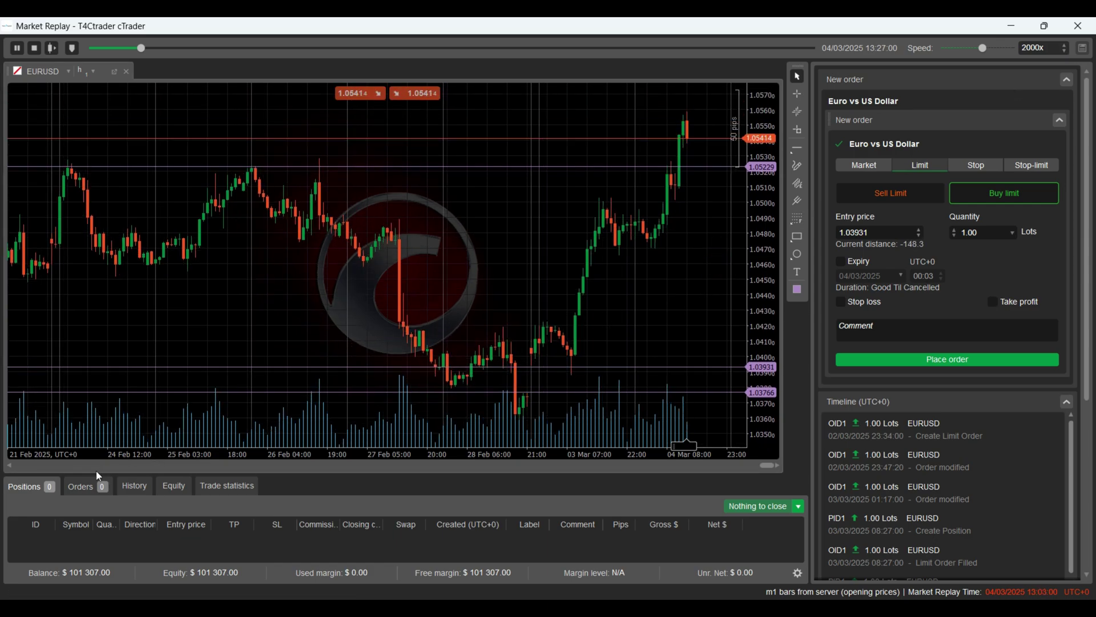
# Review the trade history and display the closed EURUSD buy trade's entry and exit on the replay chart.
pyautogui.click(100, 486)
pyautogui.click(137, 486)
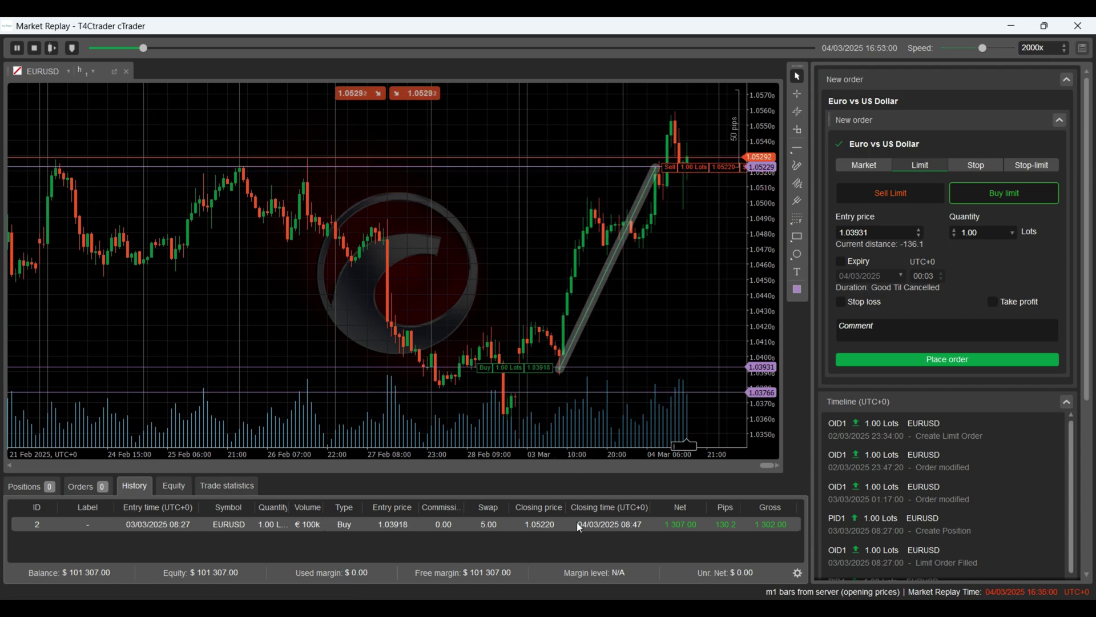
pyautogui.click(675, 313)
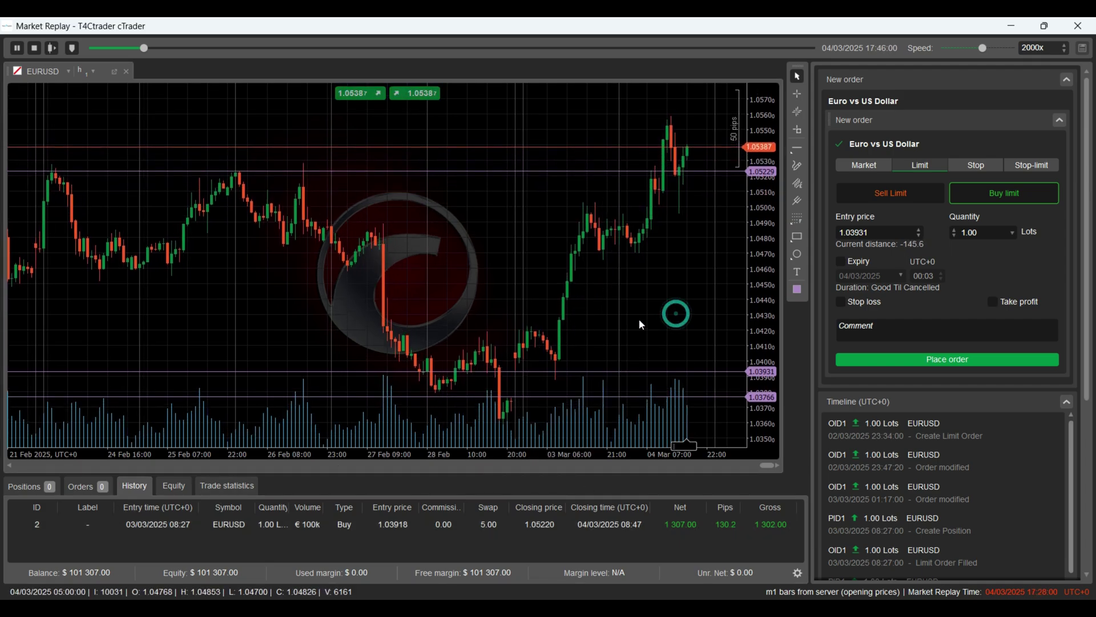
pyautogui.click(598, 524)
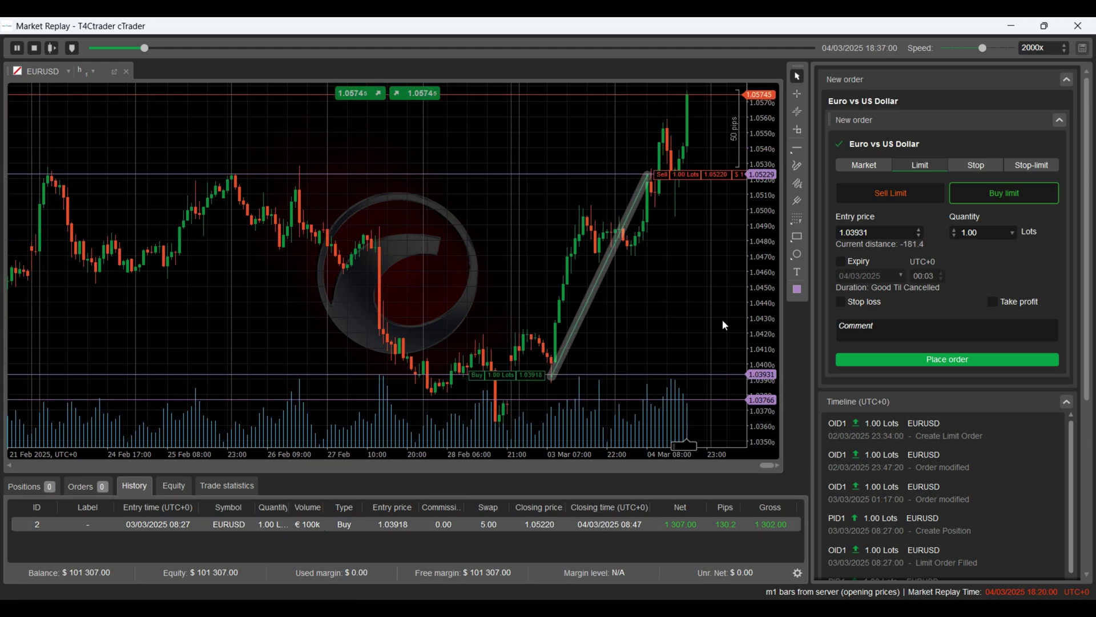